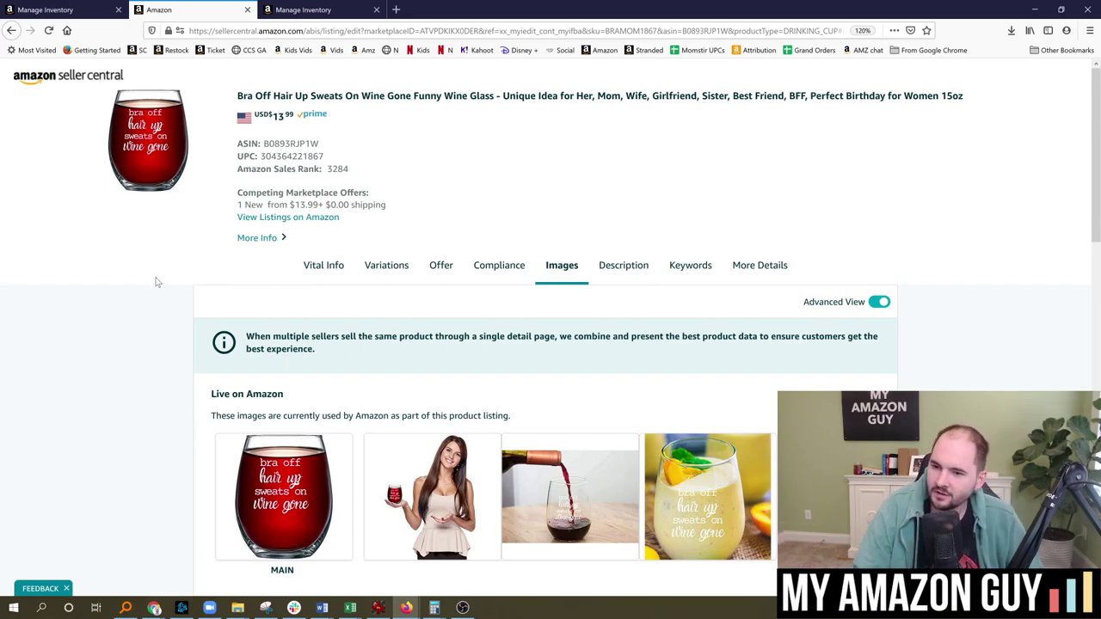
{"action": "left_click", "coordinate": [567, 274]}
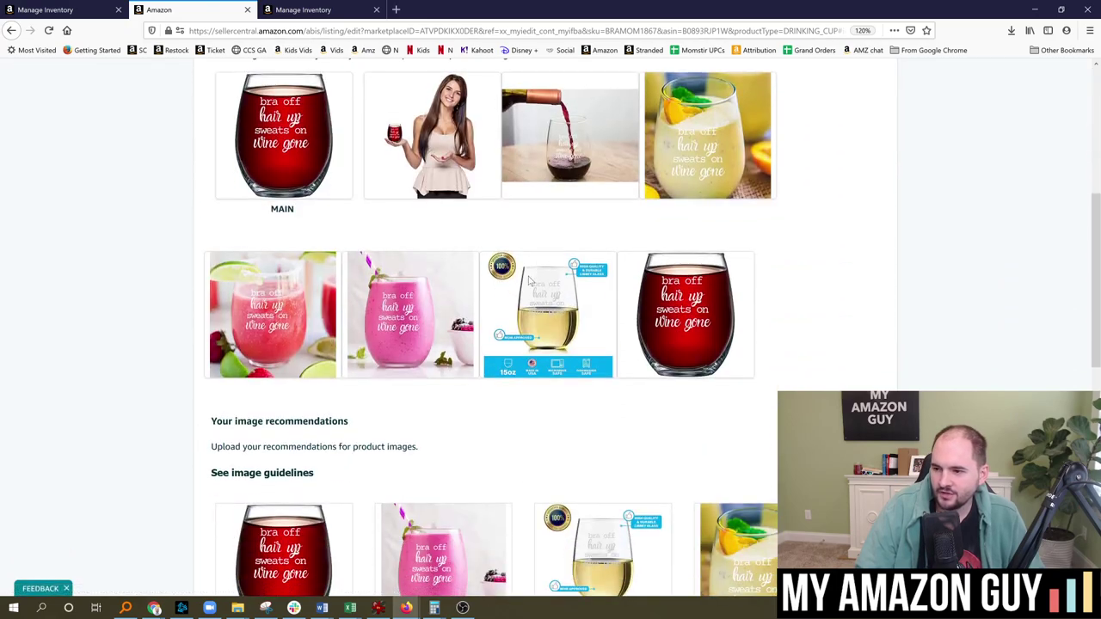
{"action": "scroll", "coordinate": [270, 243], "scroll_direction": "up", "scroll_amount": 2}
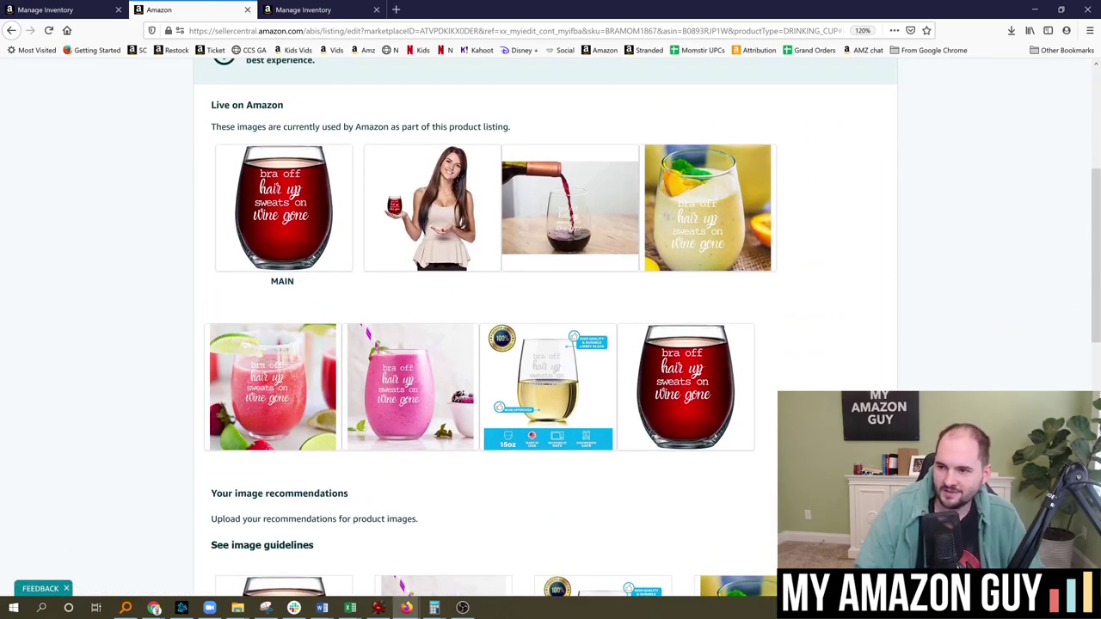
{"action": "left_click_drag", "start_coordinate": [285, 105], "coordinate": [197, 112]}
{"action": "left_click", "coordinate": [191, 154]}
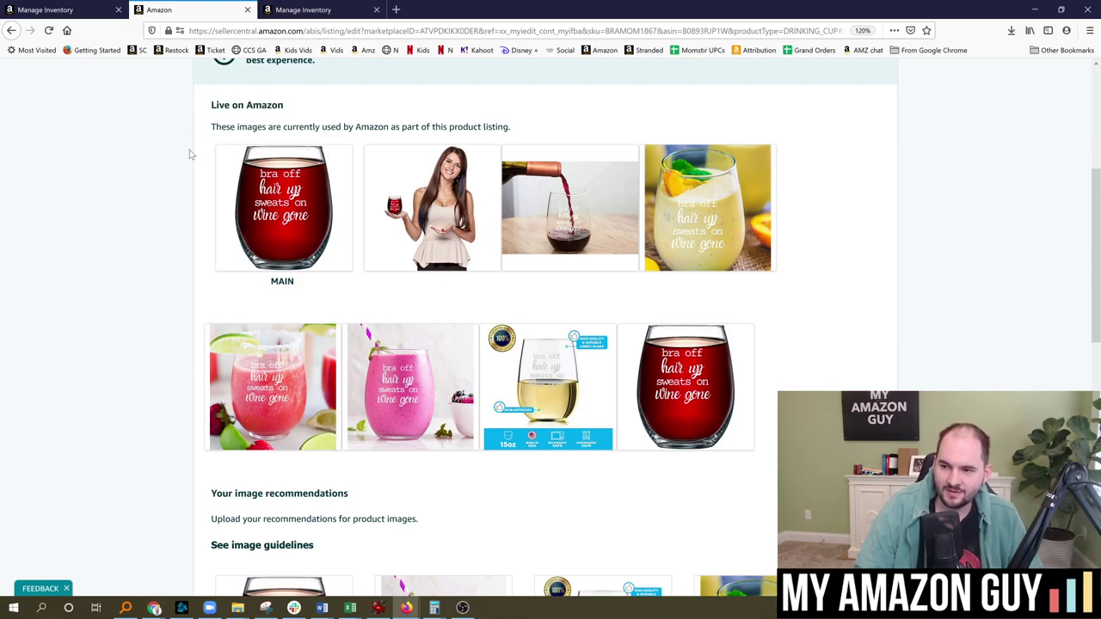
{"action": "scroll", "coordinate": [189, 241], "scroll_direction": "down", "scroll_amount": 3}
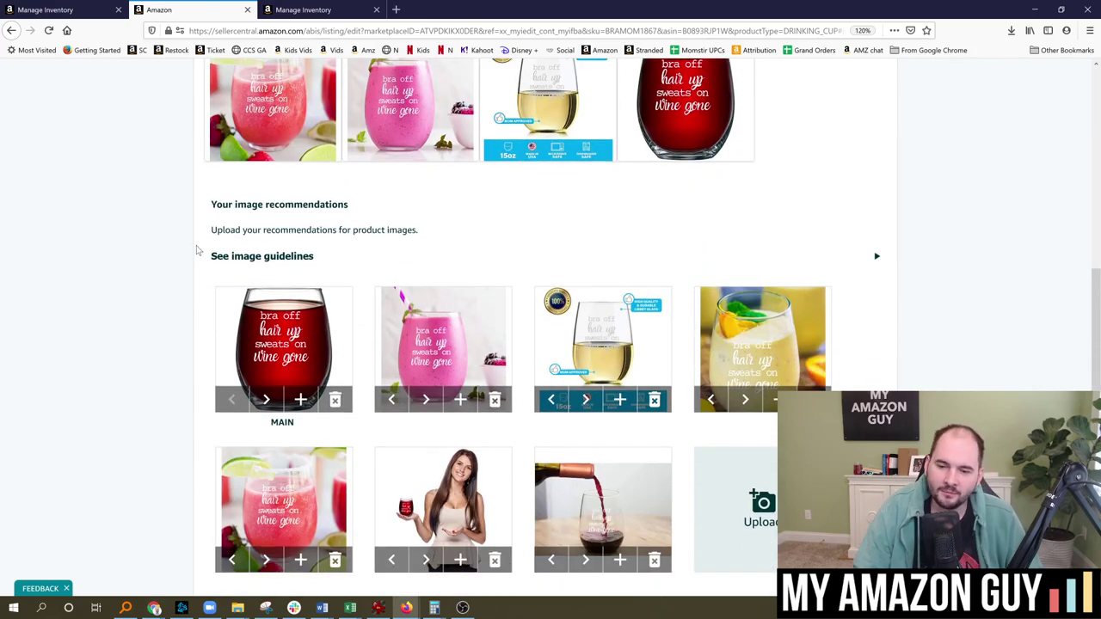
{"action": "scroll", "coordinate": [236, 222], "scroll_direction": "down", "scroll_amount": 1}
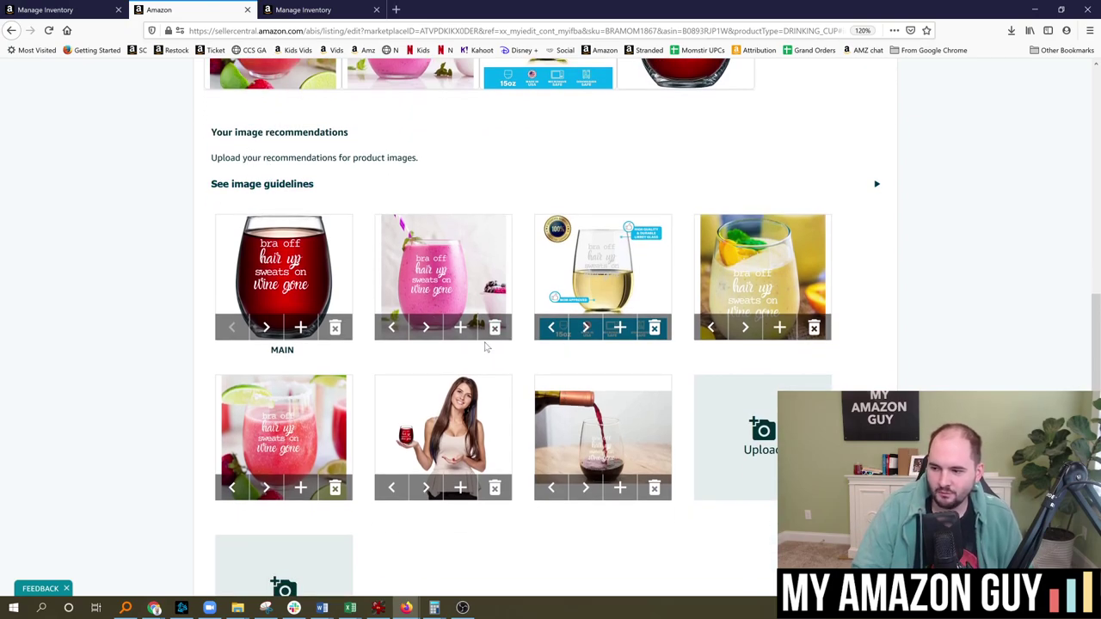
{"action": "scroll", "coordinate": [559, 403], "scroll_direction": "up", "scroll_amount": 4}
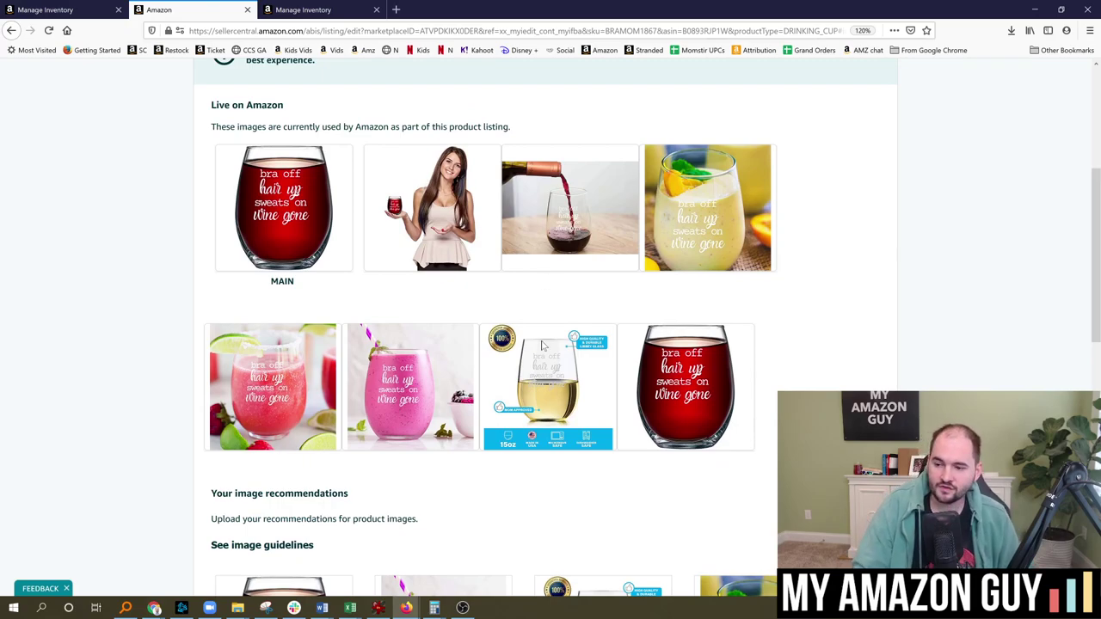
{"action": "scroll", "coordinate": [541, 344], "scroll_direction": "down", "scroll_amount": 4}
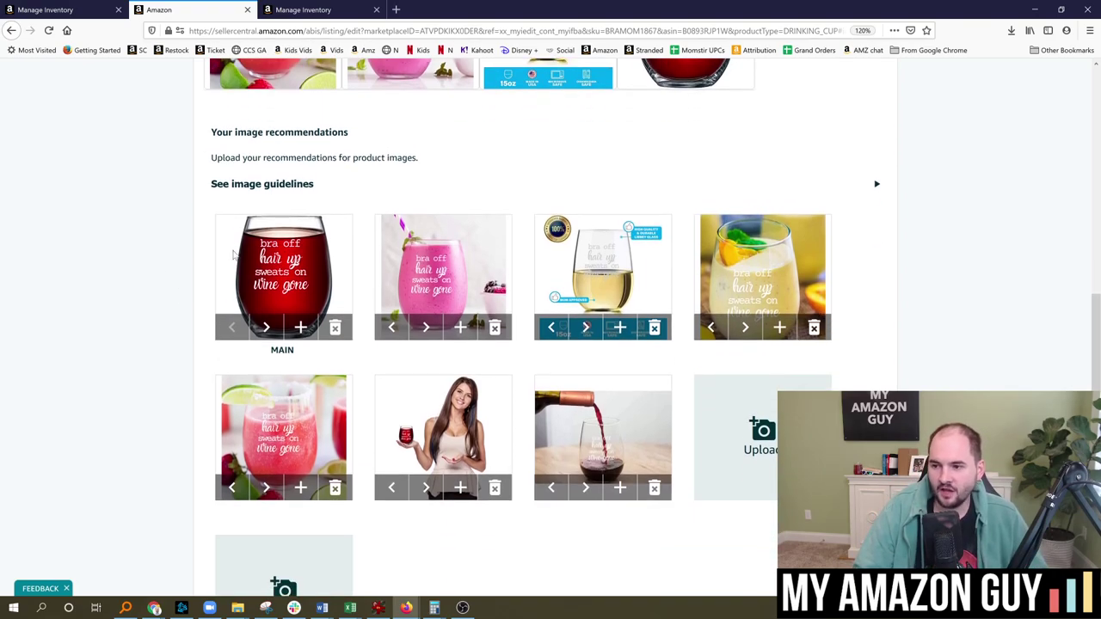
{"action": "left_click", "coordinate": [266, 328]}
{"action": "left_click", "coordinate": [394, 328]}
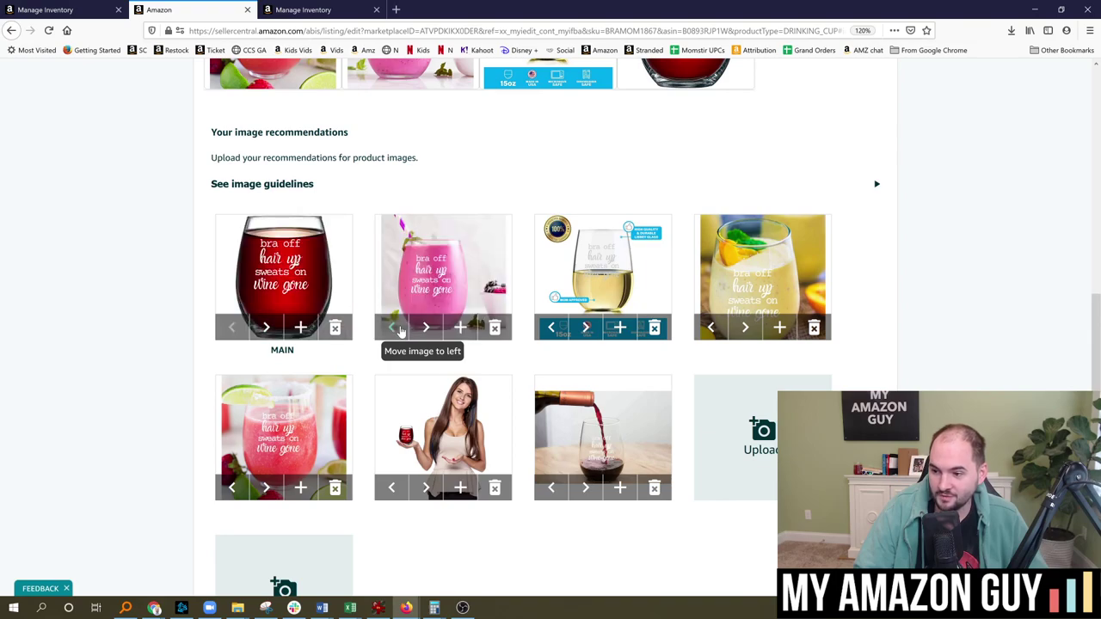
{"action": "scroll", "coordinate": [334, 340], "scroll_direction": "down", "scroll_amount": 3}
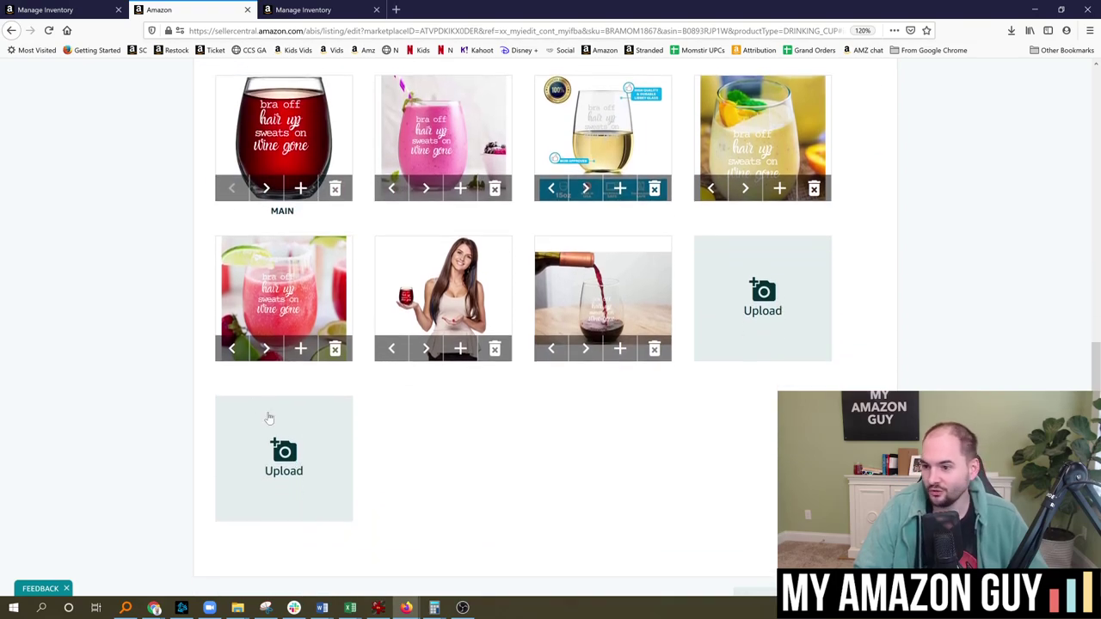
{"action": "scroll", "coordinate": [258, 413], "scroll_direction": "up", "scroll_amount": 3}
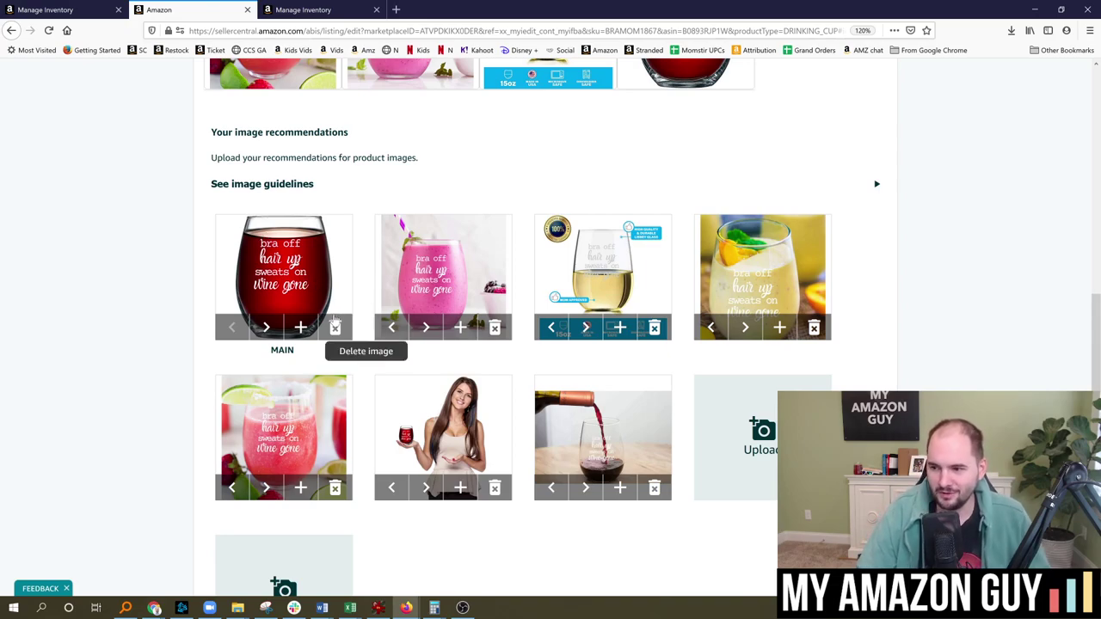
{"action": "left_click", "coordinate": [392, 329]}
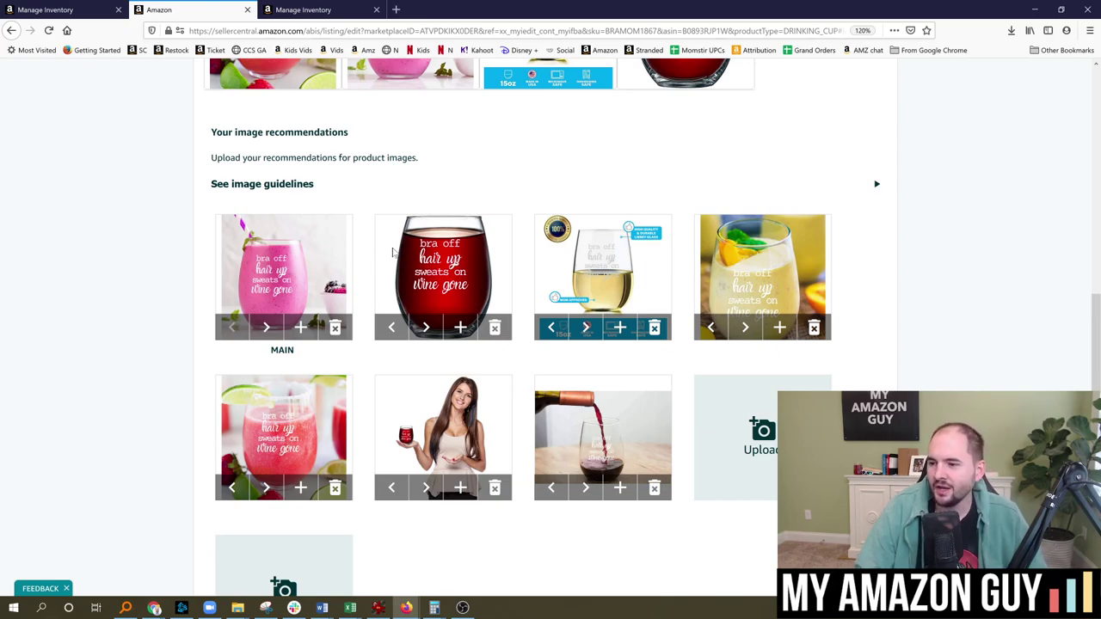
{"action": "left_click", "coordinate": [552, 327]}
{"action": "left_click", "coordinate": [393, 327]}
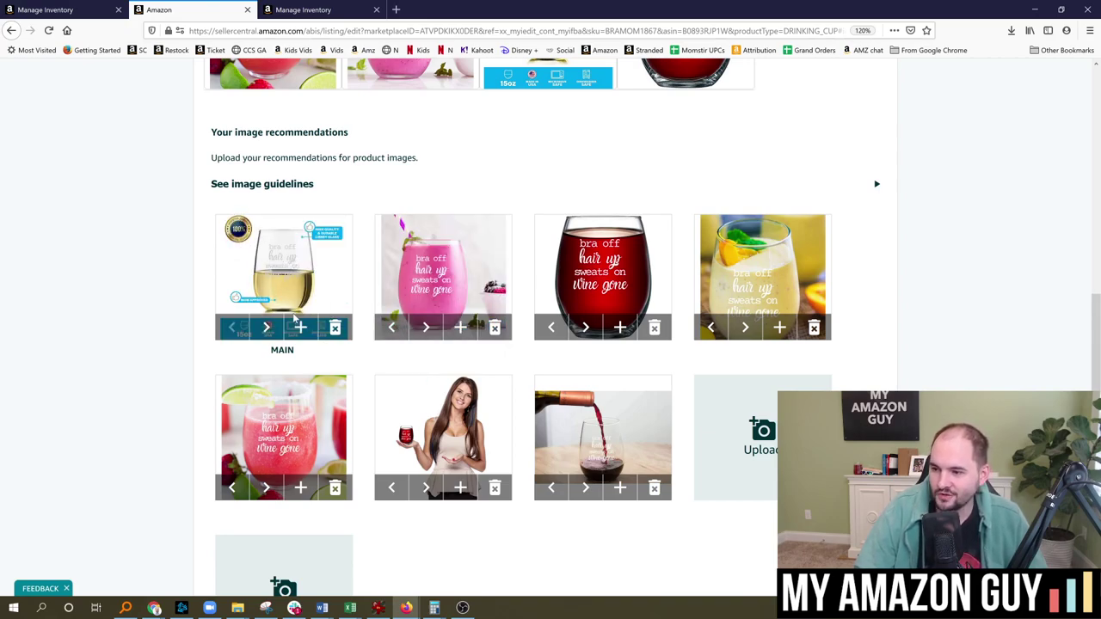
{"action": "left_click", "coordinate": [551, 327]}
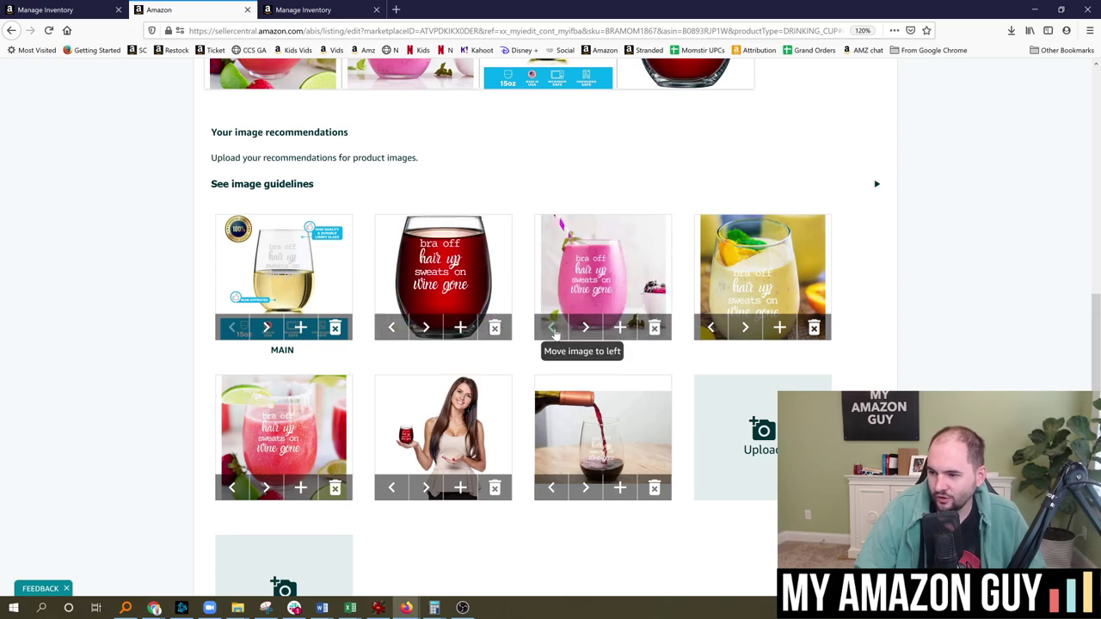
{"action": "left_click", "coordinate": [392, 327]}
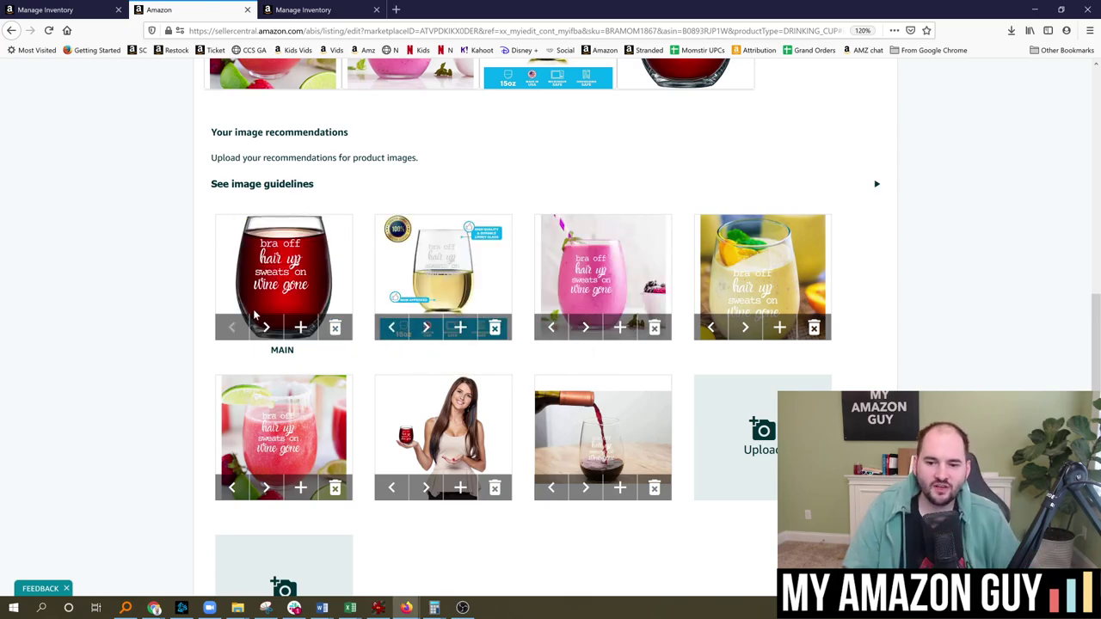
{"action": "left_click", "coordinate": [551, 327]}
{"action": "scroll", "coordinate": [516, 334], "scroll_direction": "down", "scroll_amount": 1}
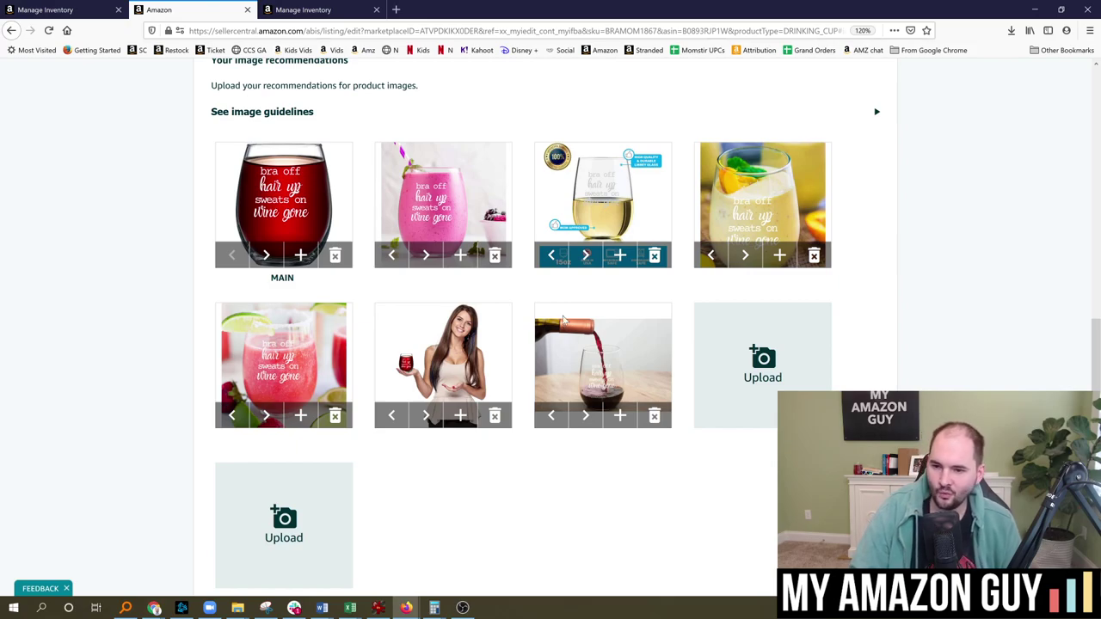
Step: Move the wine-pour image one position earlier, ahead of the model image
{"action": "scroll", "coordinate": [551, 344], "scroll_direction": "down", "scroll_amount": 1}
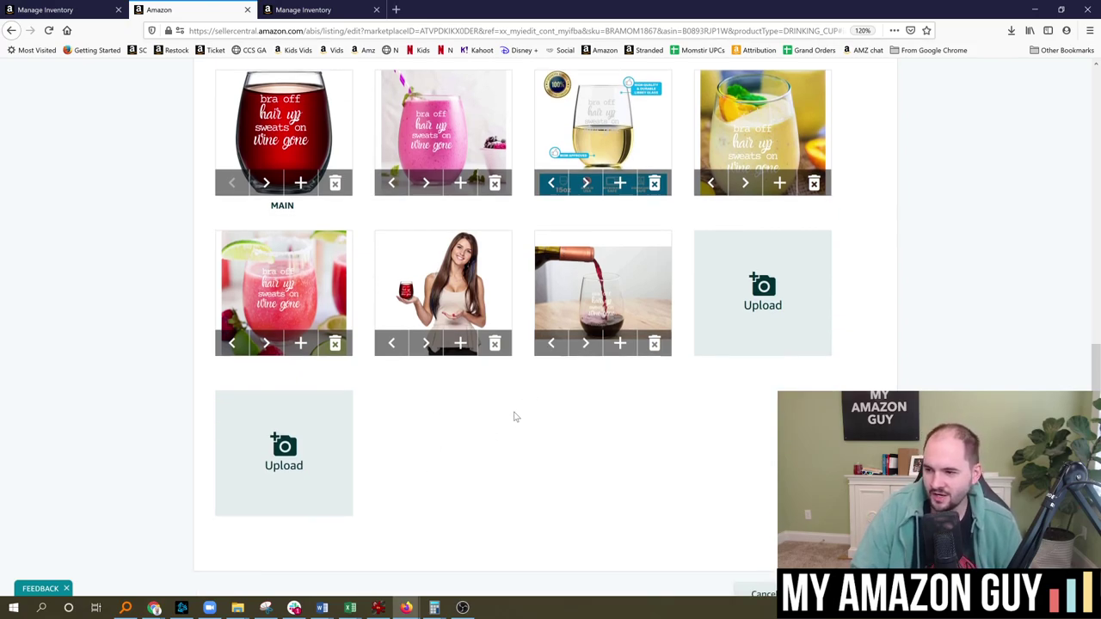
{"action": "scroll", "coordinate": [516, 400], "scroll_direction": "up", "scroll_amount": 1}
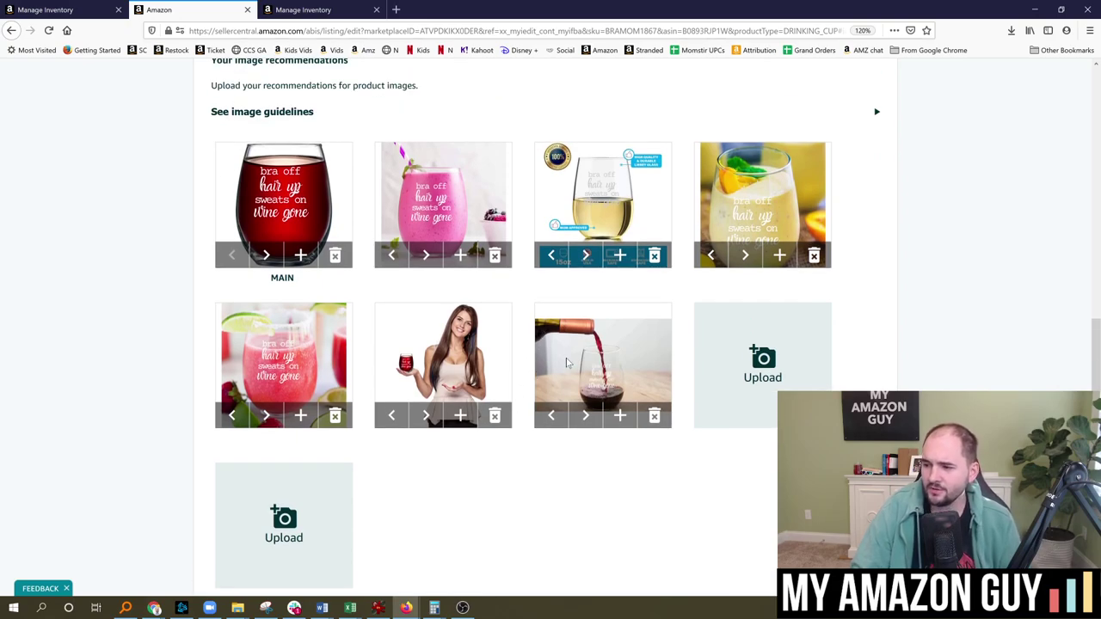
{"action": "left_click", "coordinate": [551, 415]}
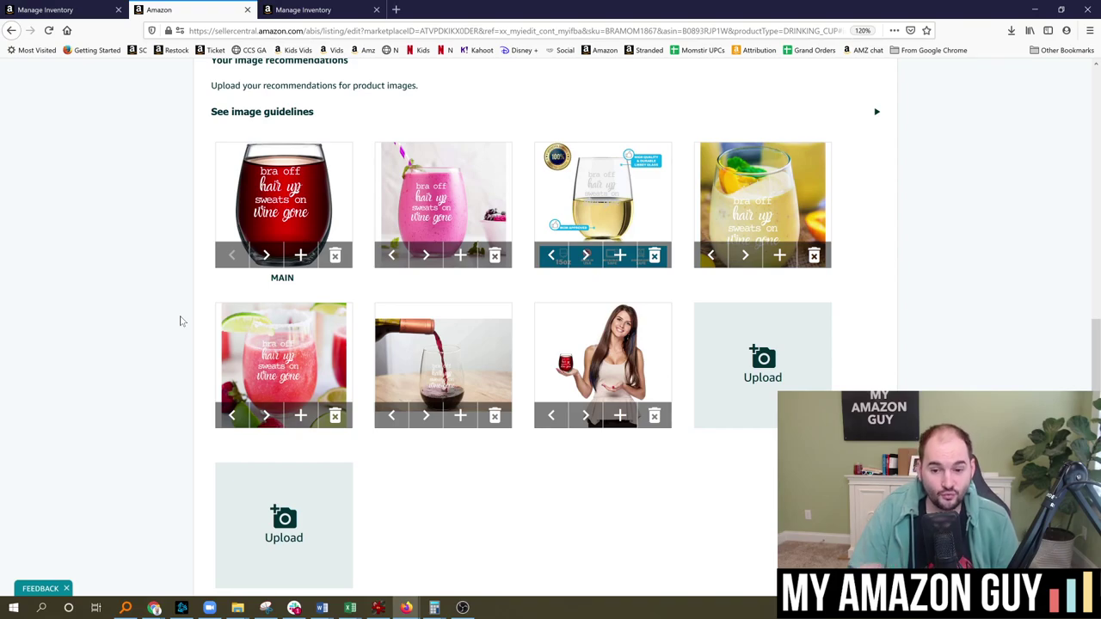
{"action": "scroll", "coordinate": [181, 321], "scroll_direction": "up", "scroll_amount": 5}
Step: Open the wine glass's live Amazon listing and preview its first gallery thumbnails
{"action": "scroll", "coordinate": [295, 246], "scroll_direction": "up", "scroll_amount": 2}
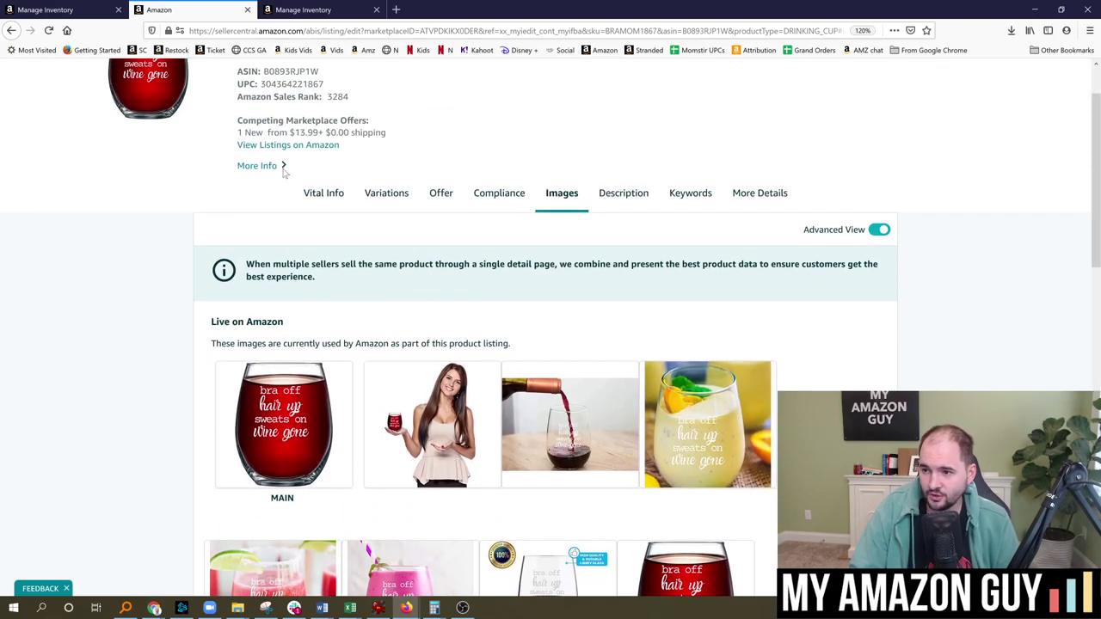
{"action": "left_click", "coordinate": [288, 148]}
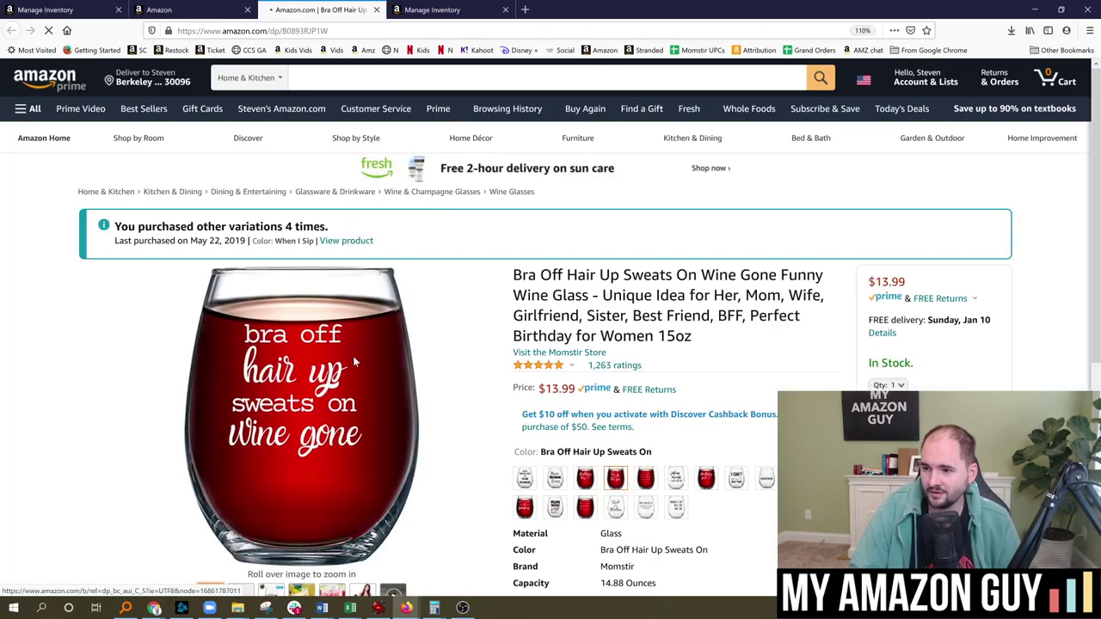
{"action": "scroll", "coordinate": [353, 355], "scroll_direction": "down", "scroll_amount": 3}
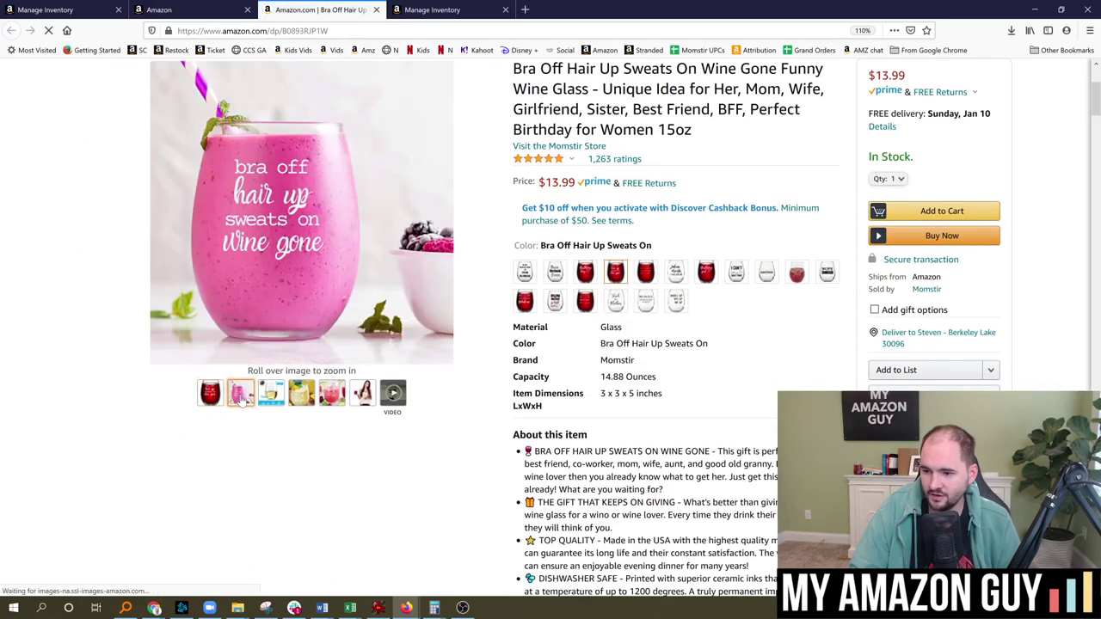
{"action": "mouse_move", "coordinate": [333, 400]}
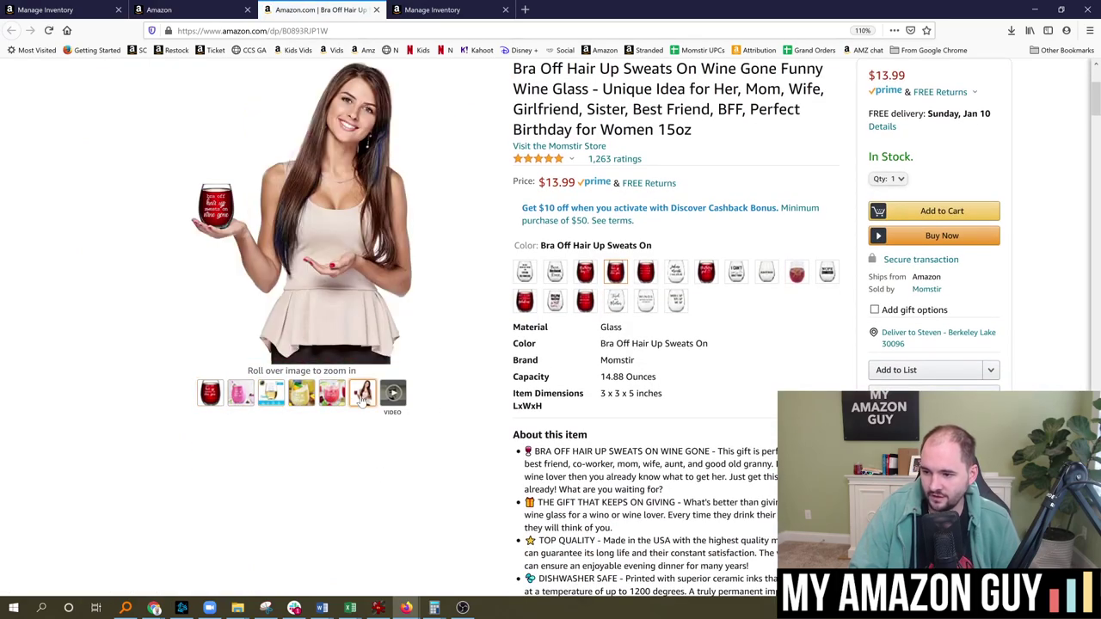
{"action": "mouse_move", "coordinate": [395, 396]}
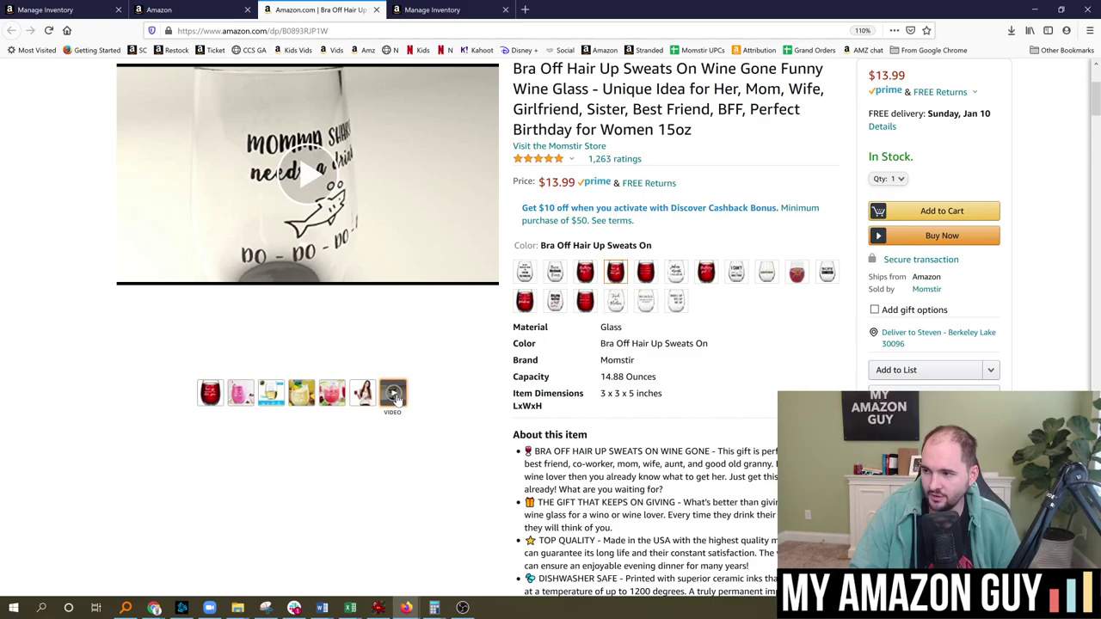
Step: Preview more gallery thumbnails and zoom into the white-wine infographic image
{"action": "scroll", "coordinate": [395, 396], "scroll_direction": "up", "scroll_amount": 1}
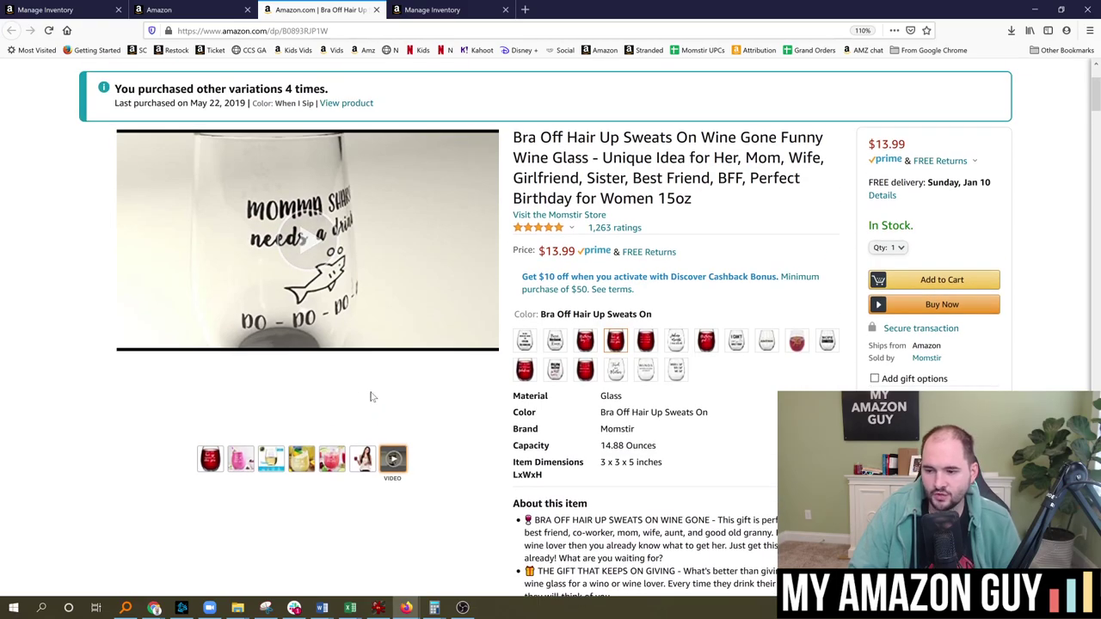
{"action": "mouse_move", "coordinate": [210, 460]}
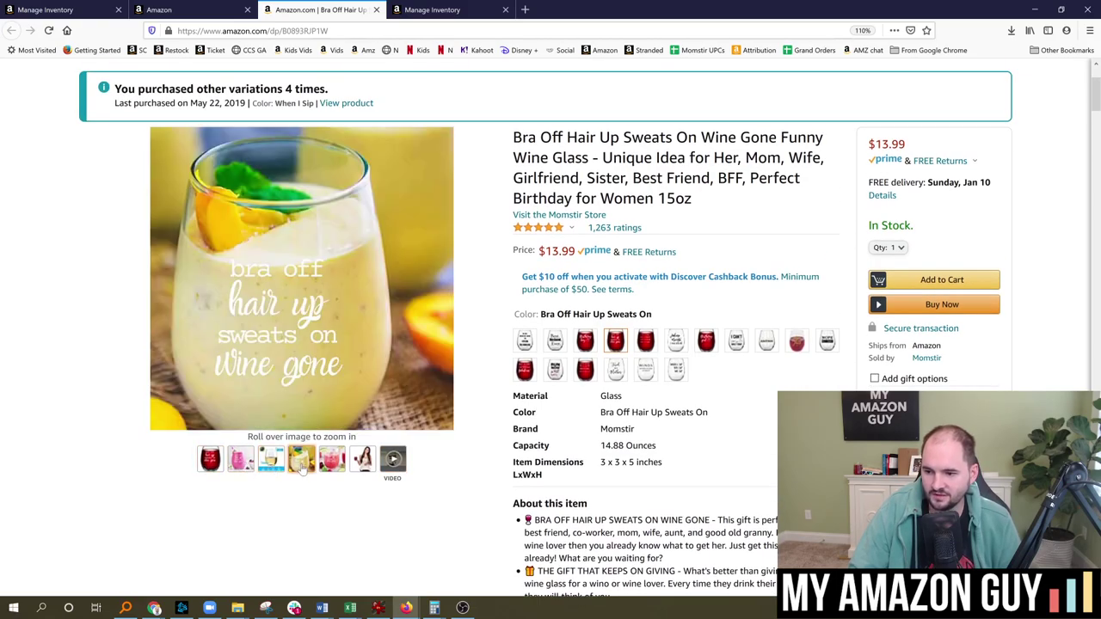
{"action": "mouse_move", "coordinate": [271, 464]}
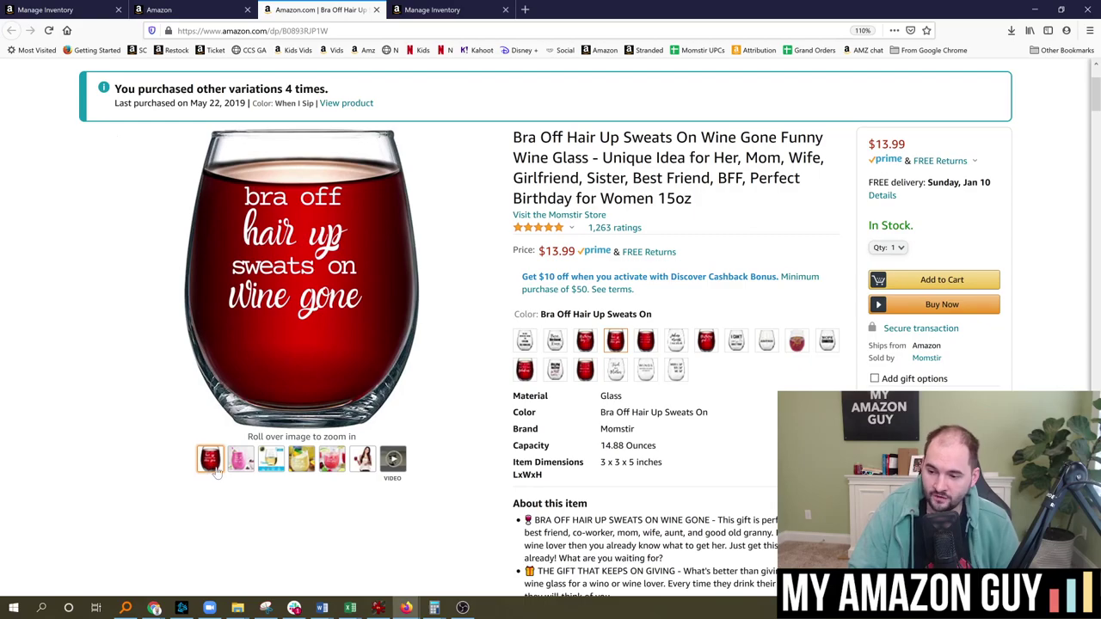
{"action": "scroll", "coordinate": [550, 344], "scroll_direction": "down", "scroll_amount": 3}
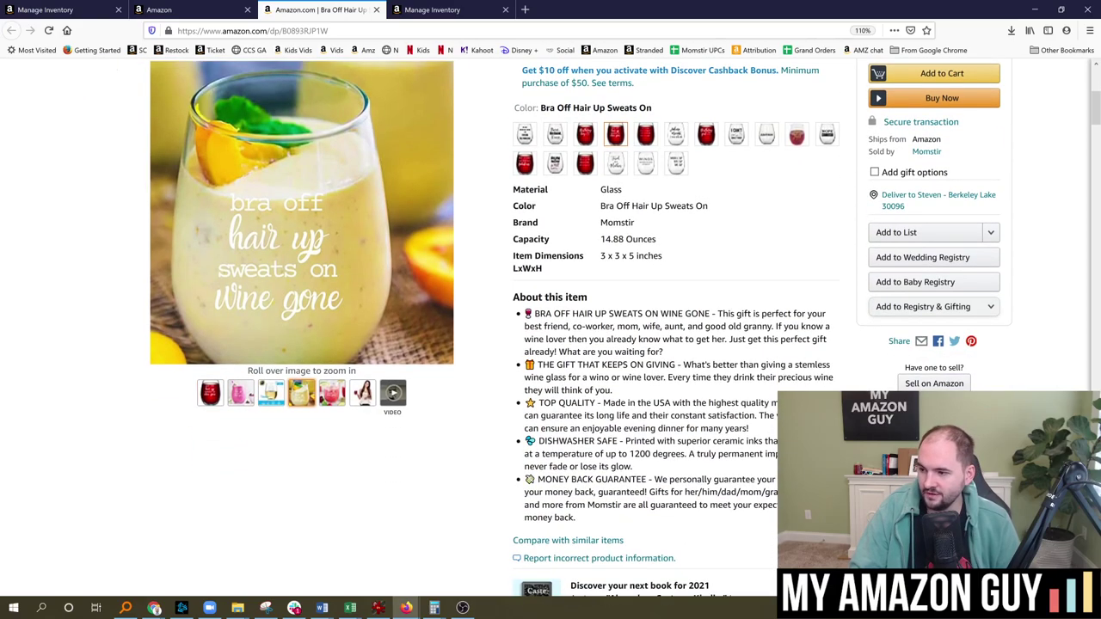
{"action": "scroll", "coordinate": [284, 392], "scroll_direction": "up", "scroll_amount": 5}
{"action": "mouse_move", "coordinate": [241, 398]}
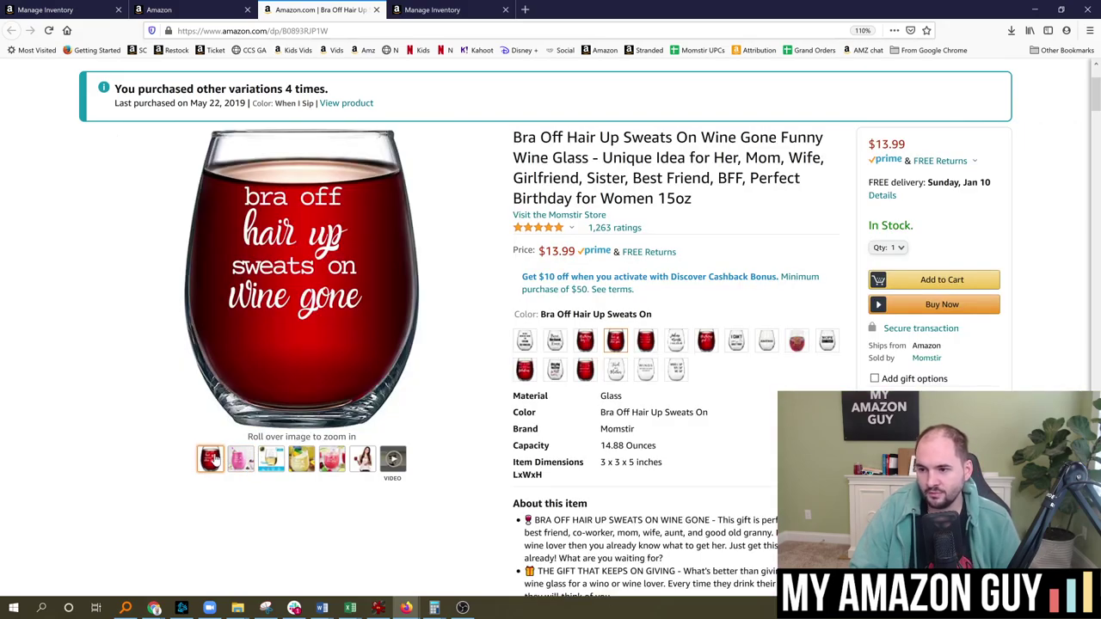
{"action": "mouse_move", "coordinate": [415, 205]}
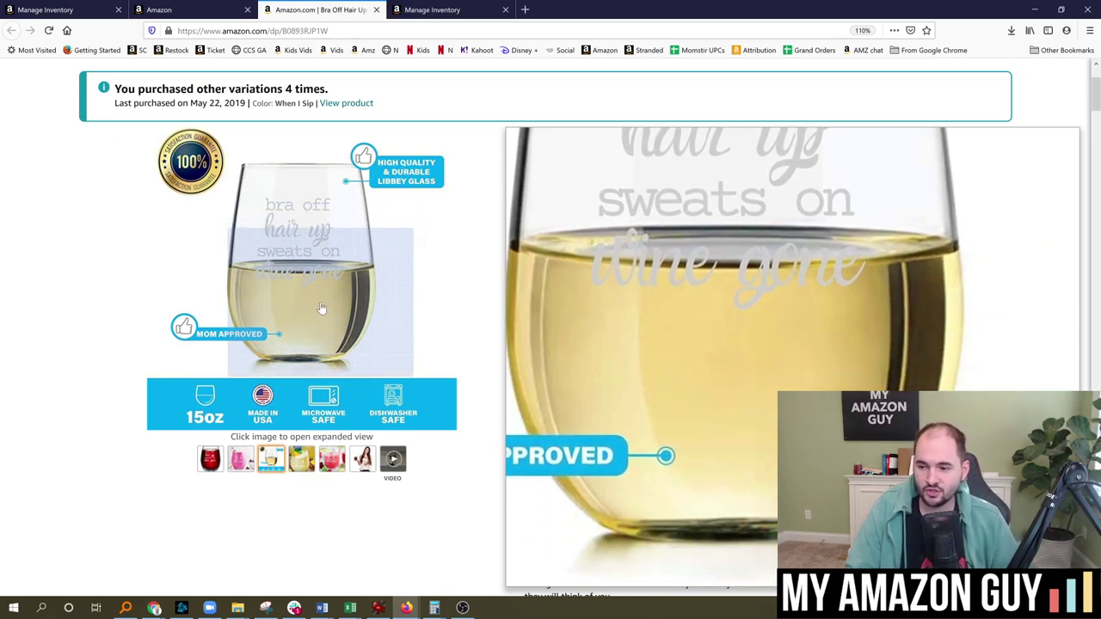
Step: Preview the remaining gallery thumbnails, then scroll to the 4.8-star customer reviews
{"action": "mouse_move", "coordinate": [392, 458]}
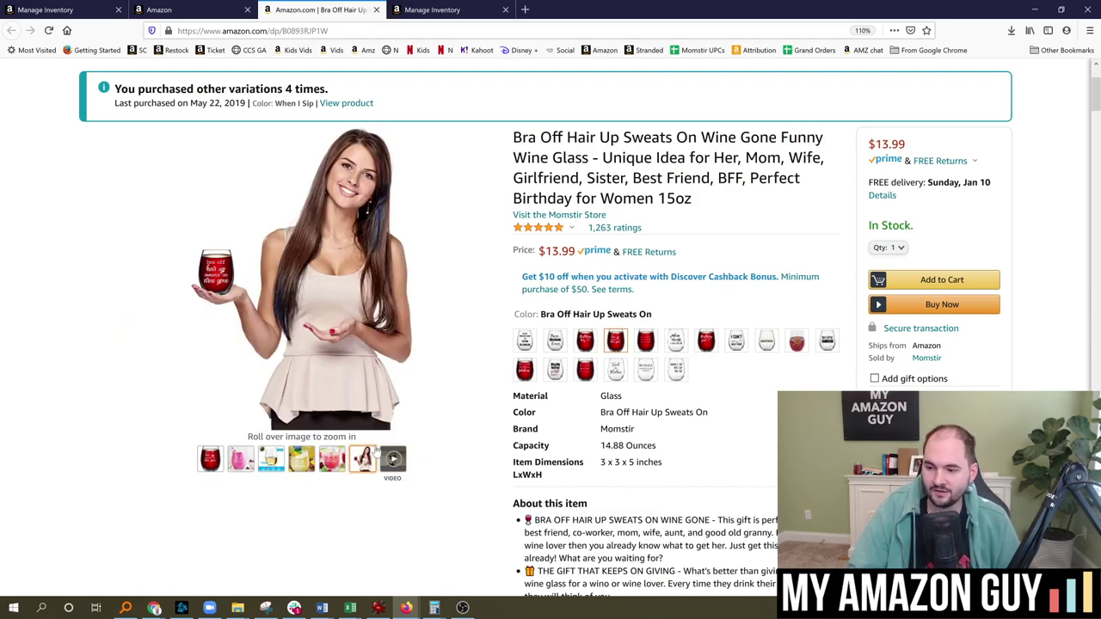
{"action": "mouse_move", "coordinate": [332, 458]}
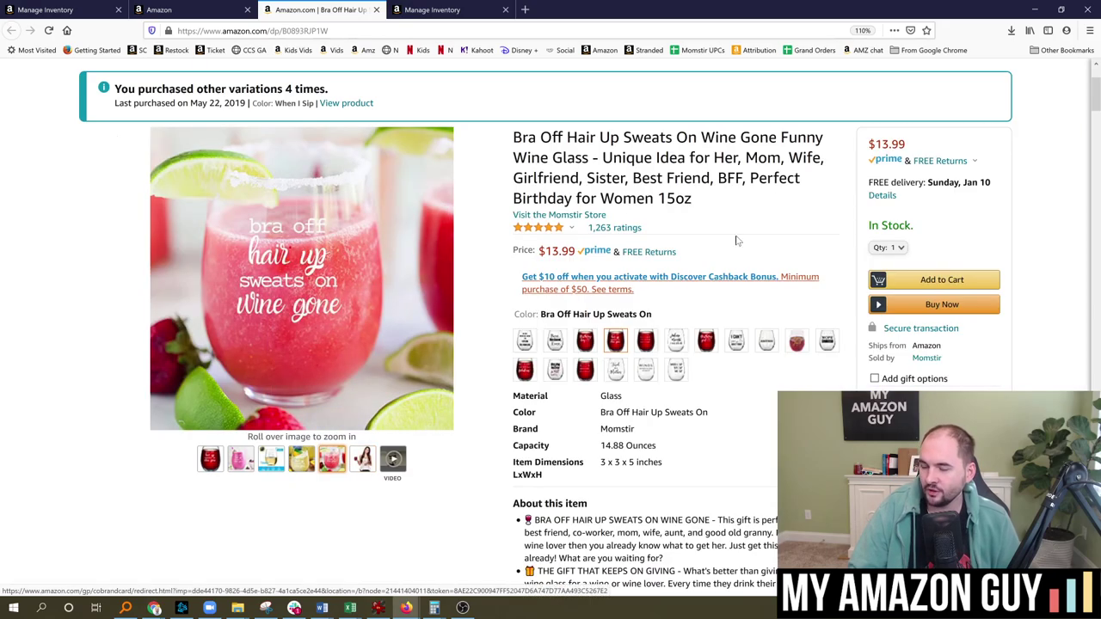
{"action": "left_click_drag", "start_coordinate": [1095, 97], "coordinate": [1095, 413]}
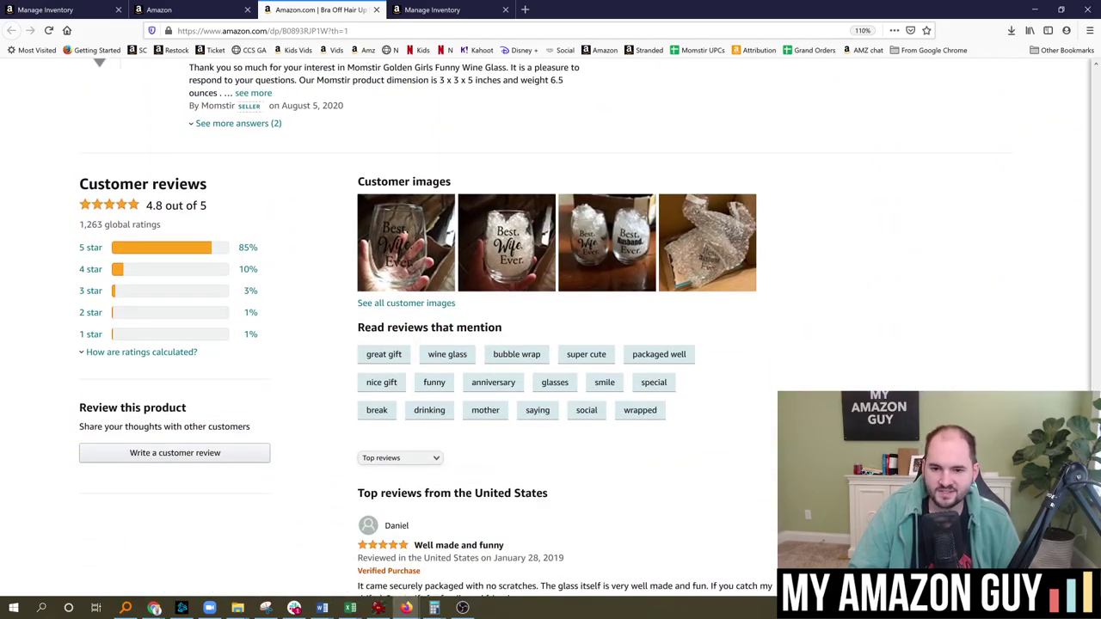
Step: Scroll back up to the gallery showing the red wine glass main image
{"action": "scroll", "coordinate": [217, 372], "scroll_direction": "up", "scroll_amount": 20}
{"action": "scroll", "coordinate": [217, 372], "scroll_direction": "down", "scroll_amount": 2}
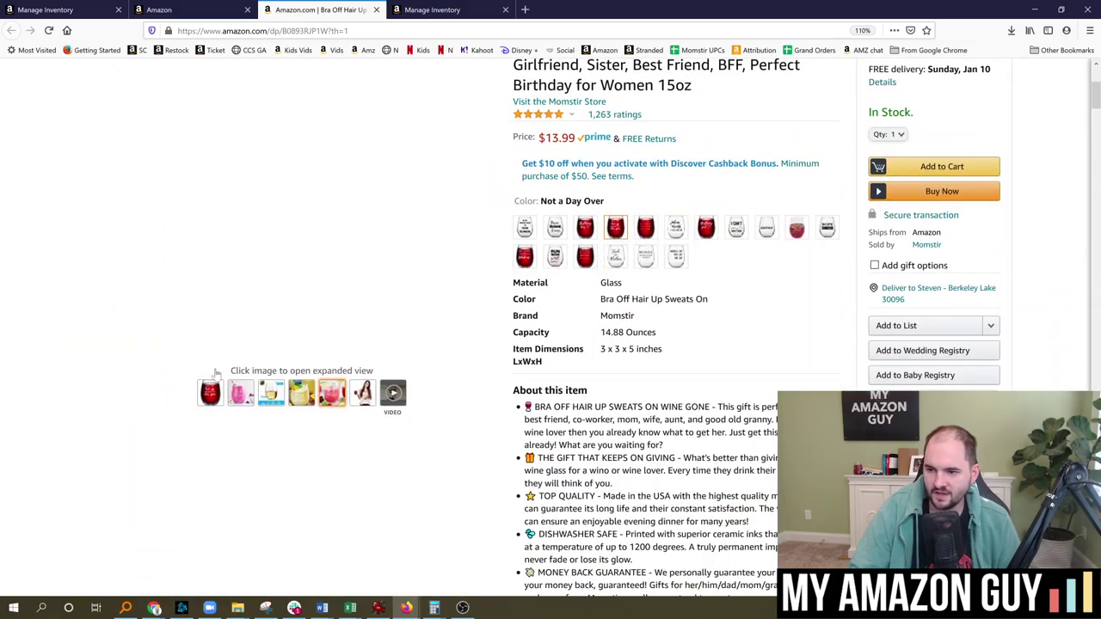